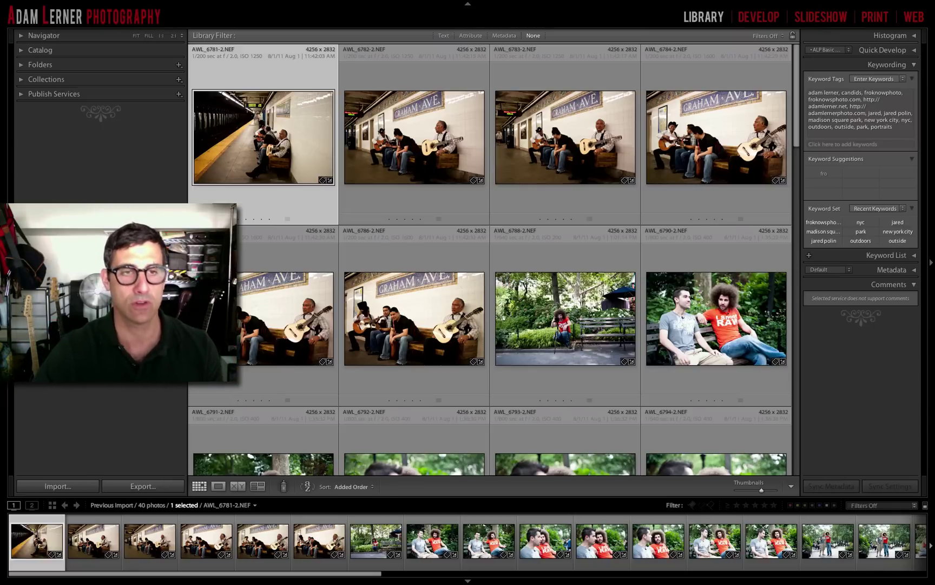
Flag then unflag subway photo AWL_6781-2.NEF, view it enlarged, and advance to AWL_6782-2.NEF
double_click(286, 139)
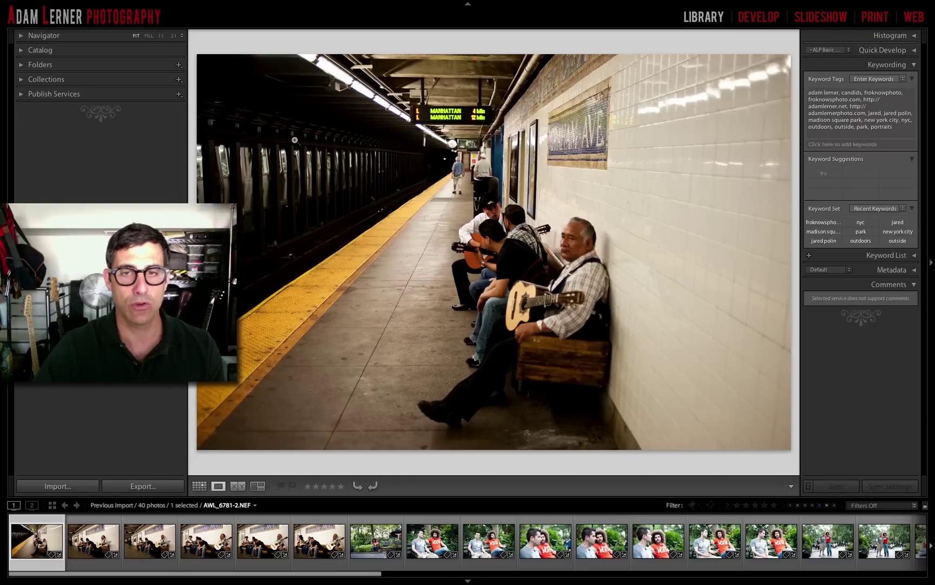
double_click(295, 139)
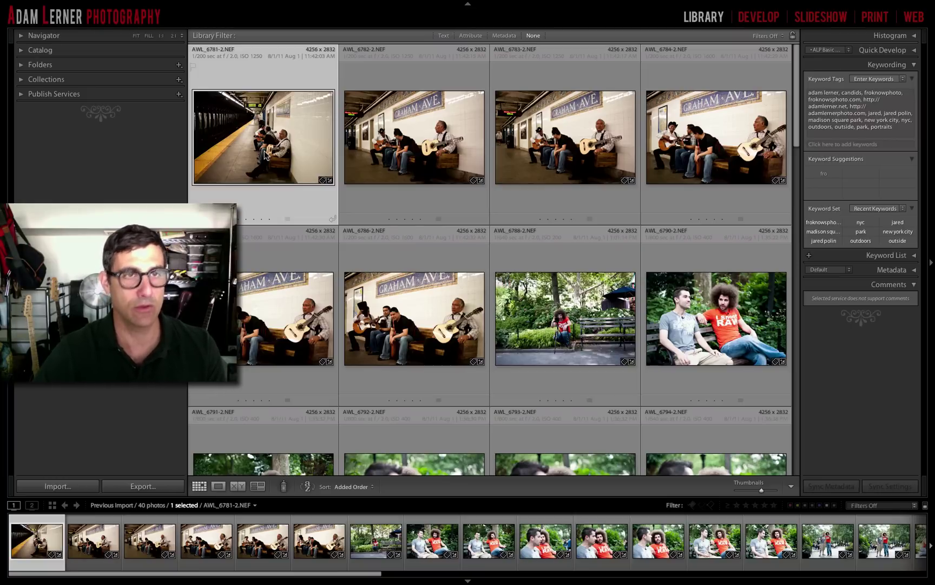
key("p")
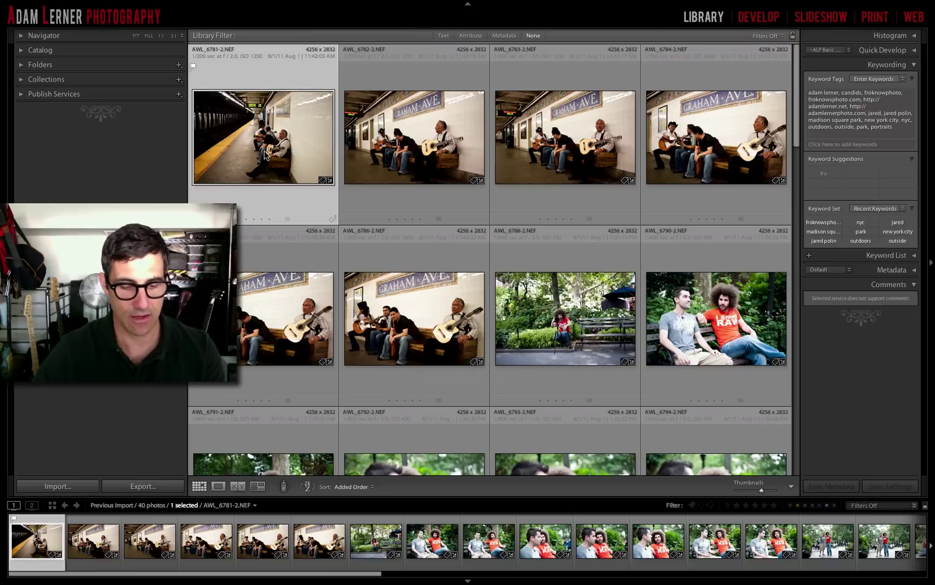
key("u")
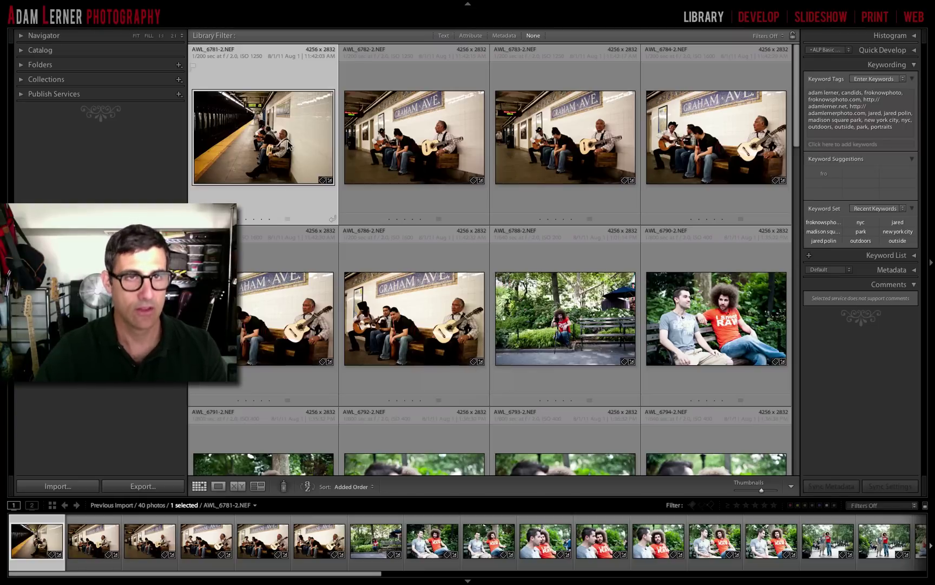
key("space")
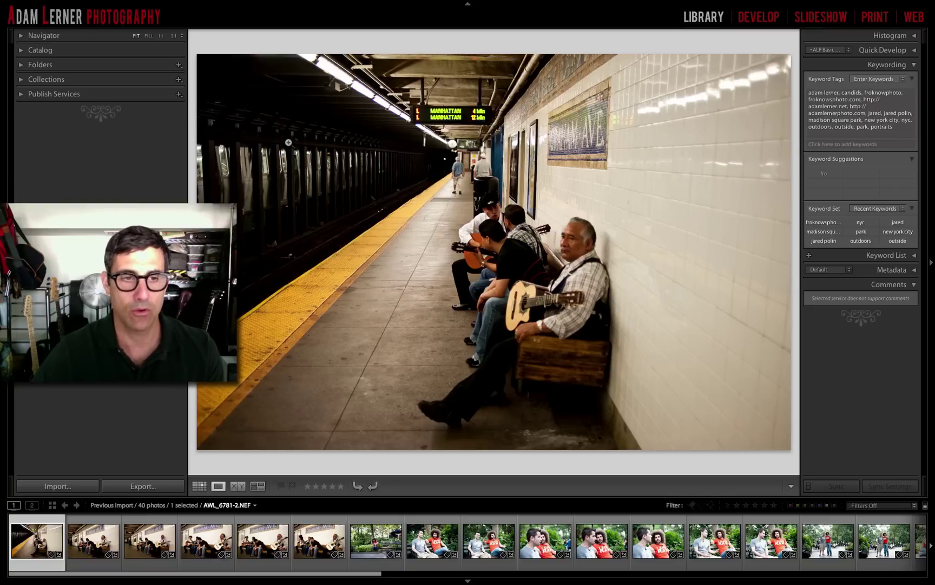
key("Right")
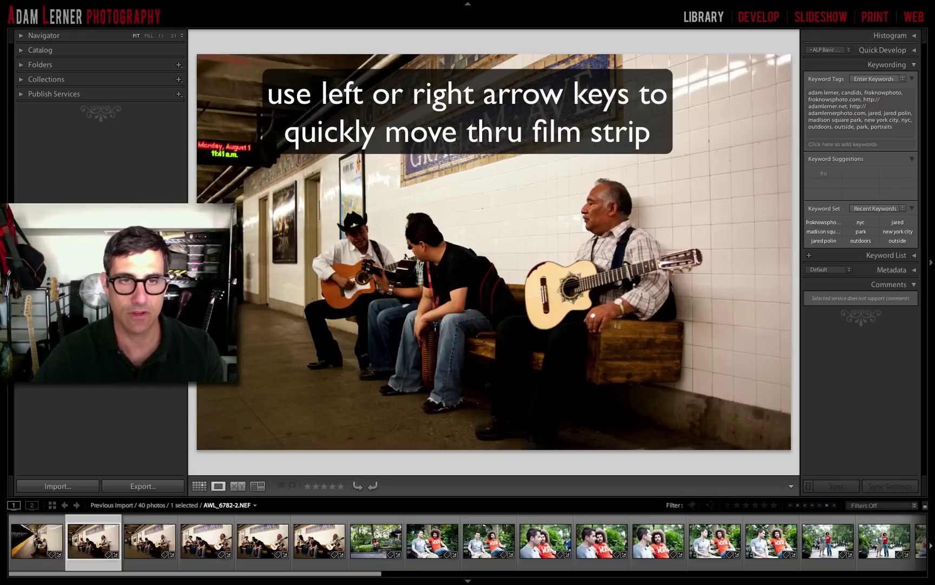
Flag the fourth subway photo as a pick and step ahead to close-up AWL_6792-2.NEF
key("Right")
key("Right")
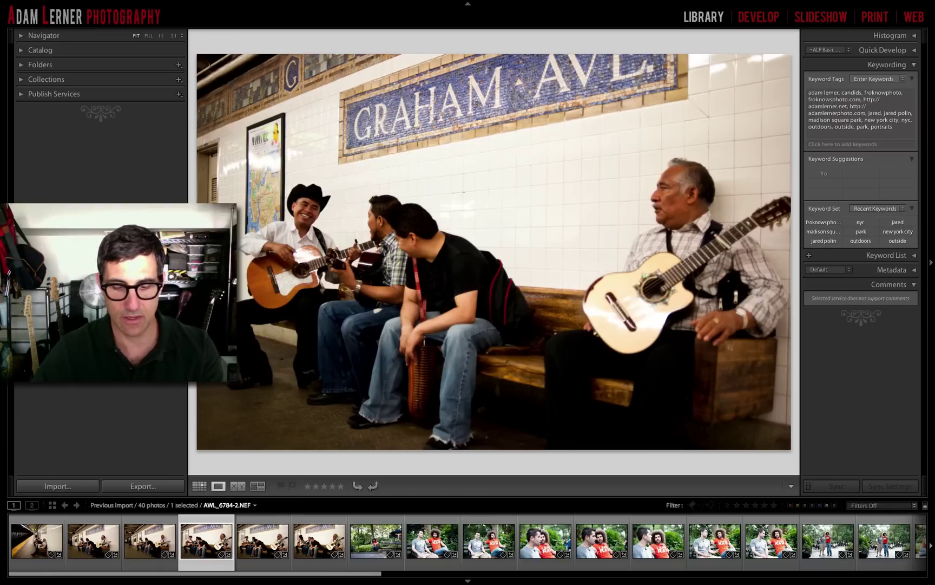
key("p")
key("Right")
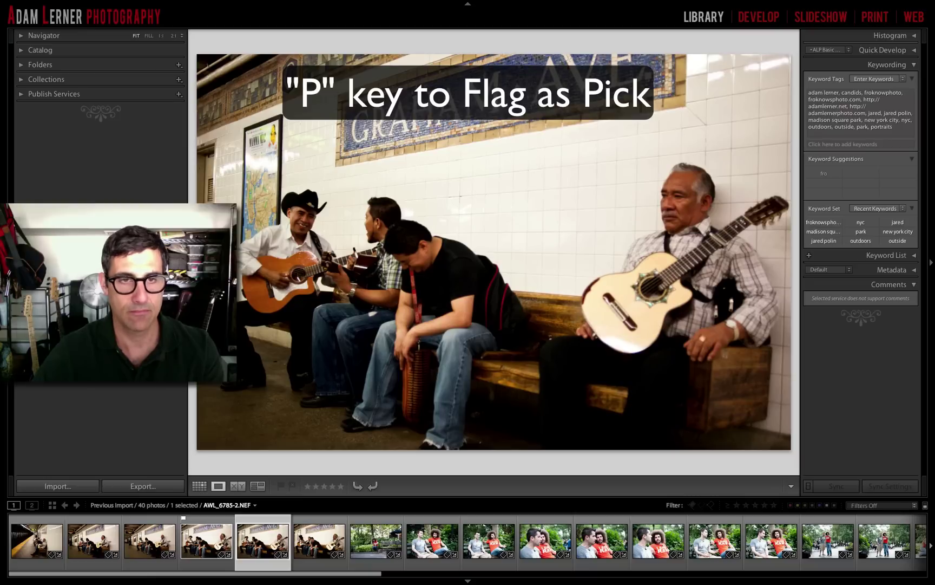
key("Right")
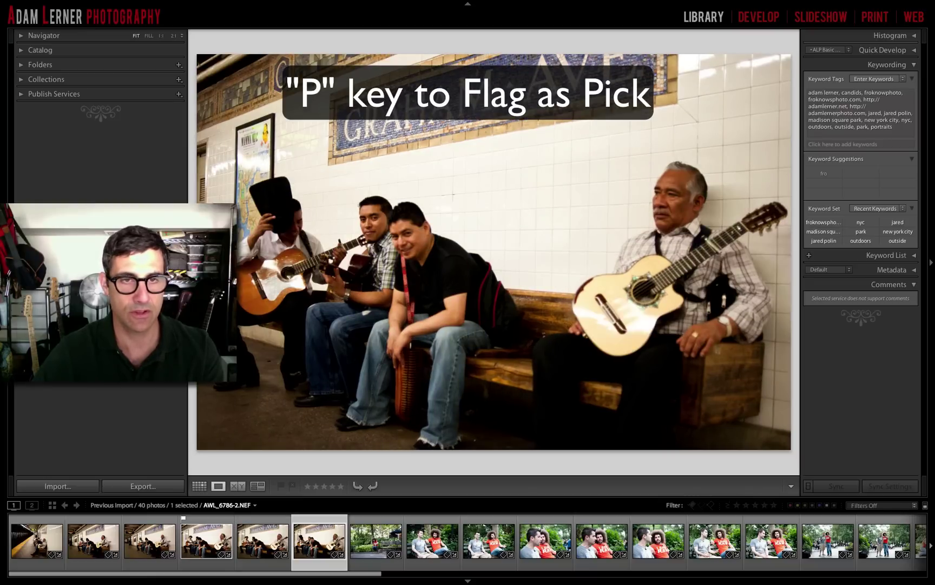
key("Right")
key("Right")
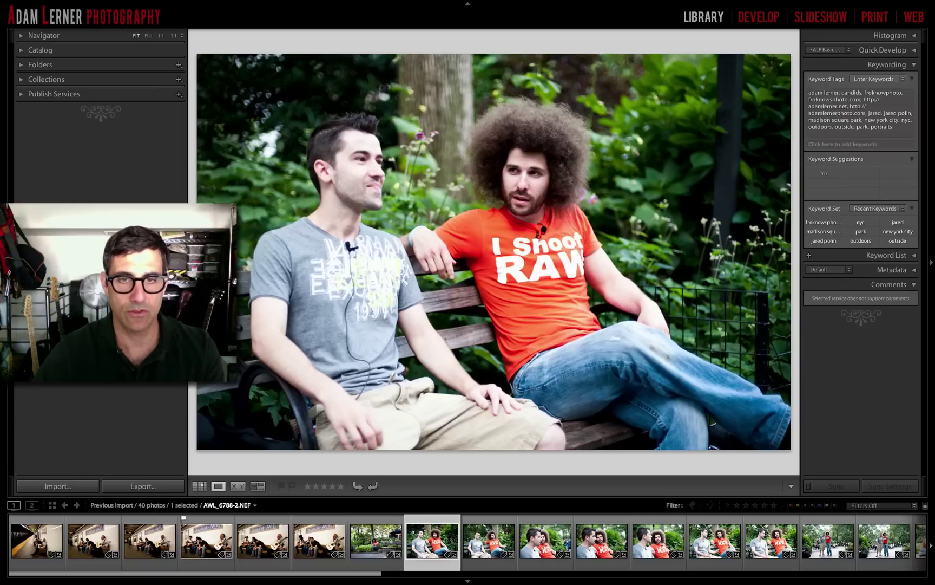
key("Right")
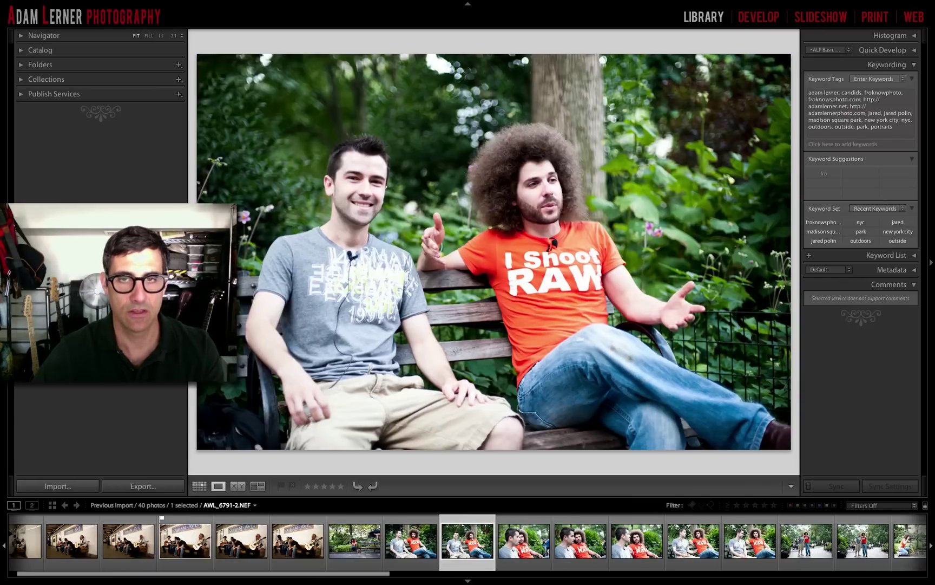
key("Right")
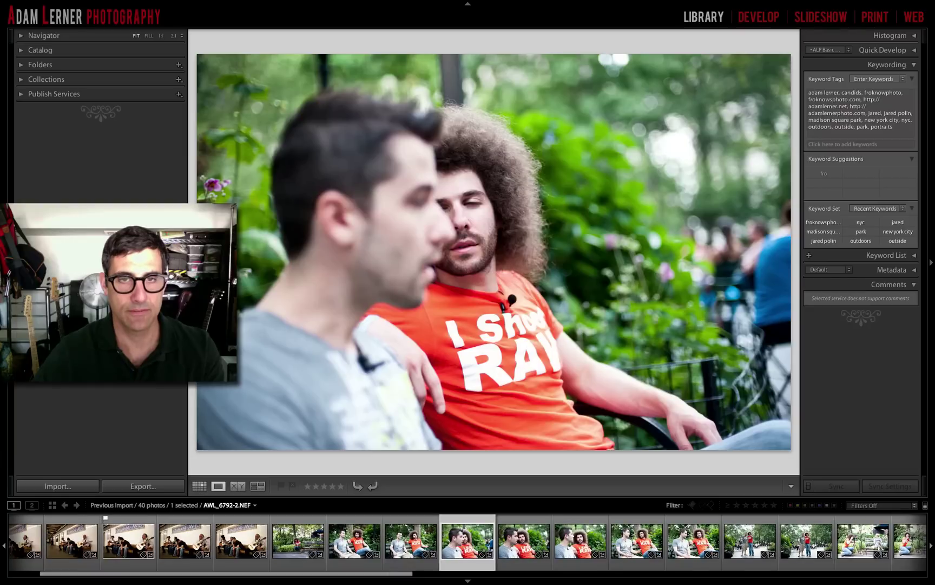
Flag AWL_6796-2.NEF and AWL_6798-2.NEF as picks while stepping through the close-ups
key("Right")
key("Right")
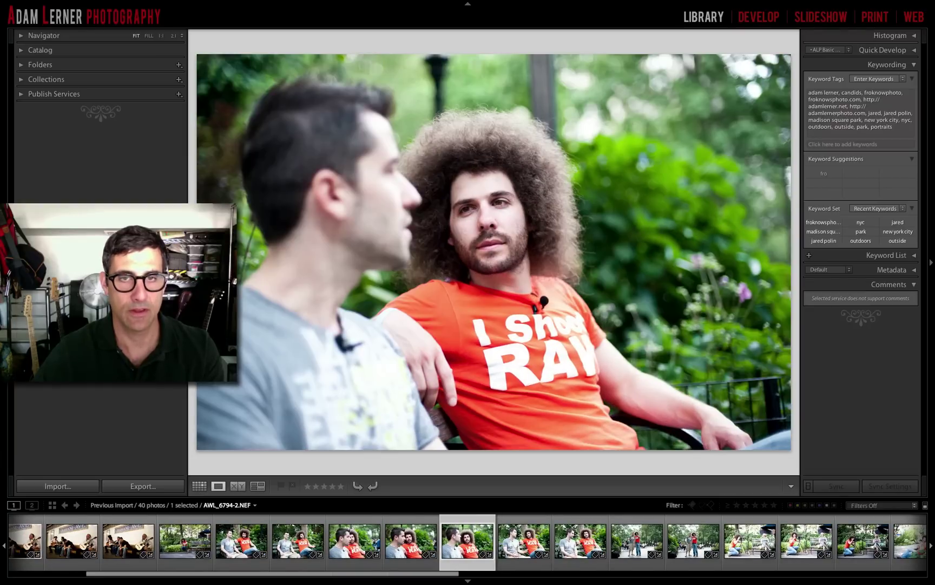
key("p")
key("Right")
key("Right")
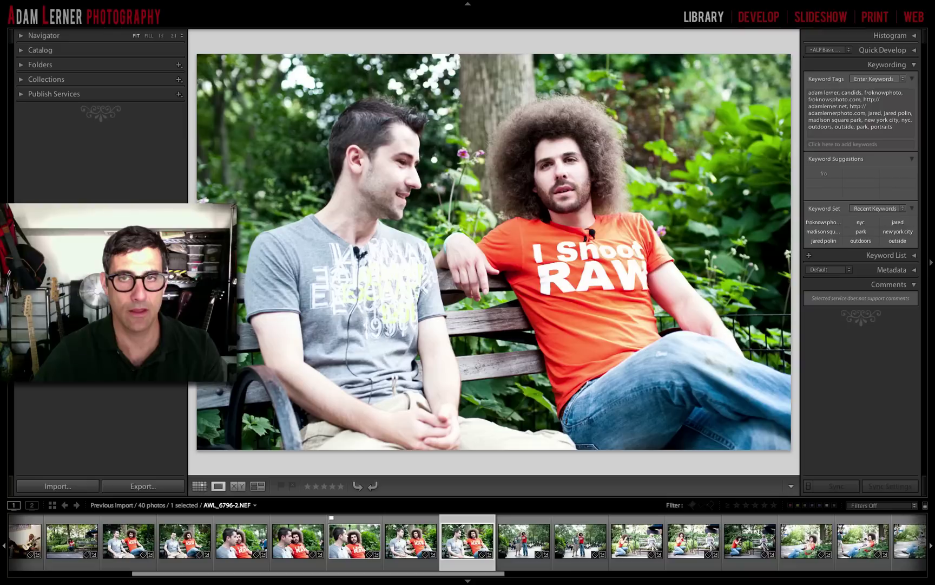
key("p")
key("Right")
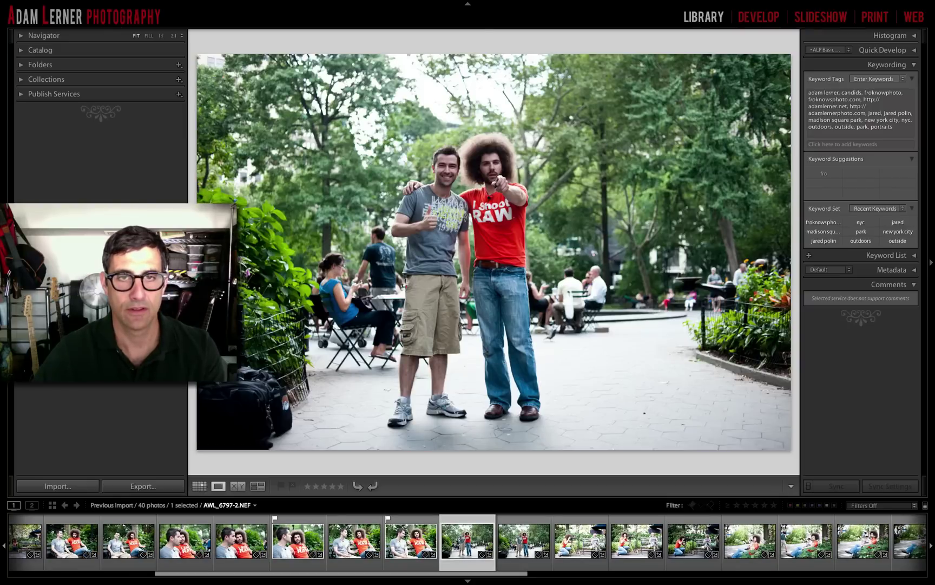
key("Right")
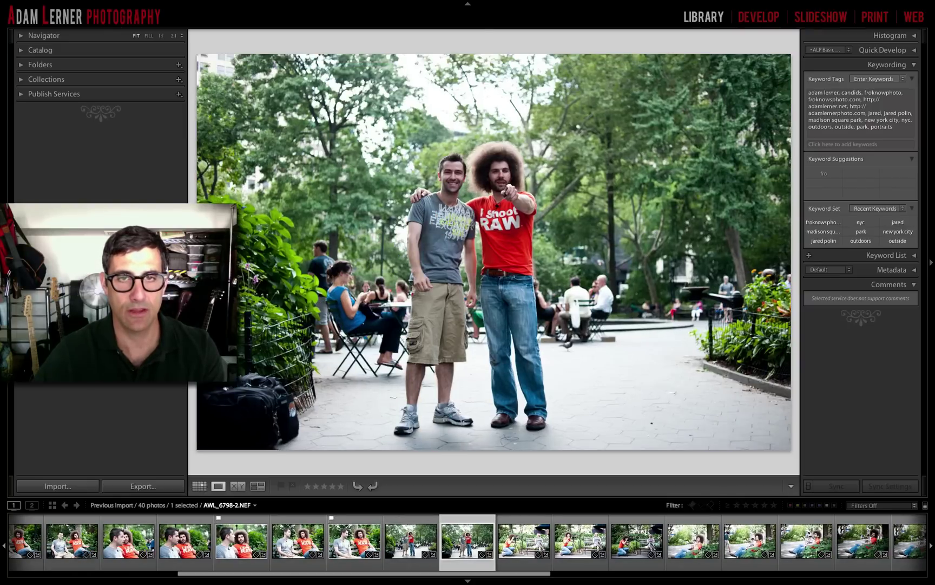
key("p")
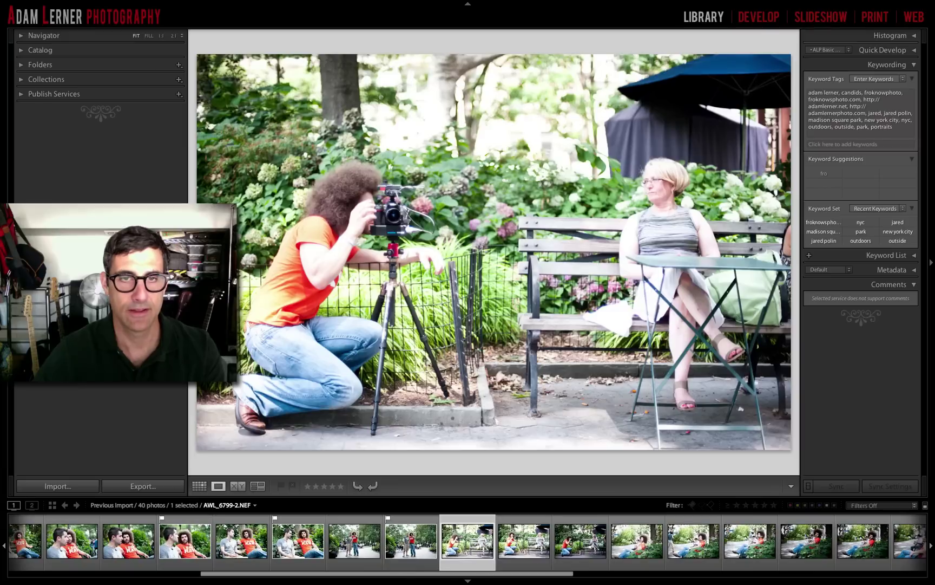
Step through photos AWL_6799-2 to AWL_6806-2.NEF without flagging them
key("Right")
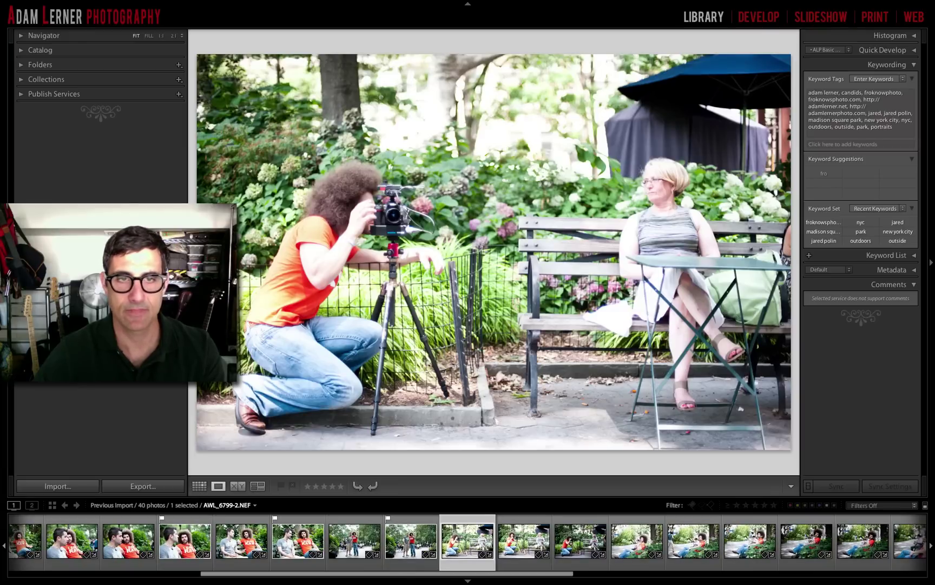
key("Right")
key("Right")
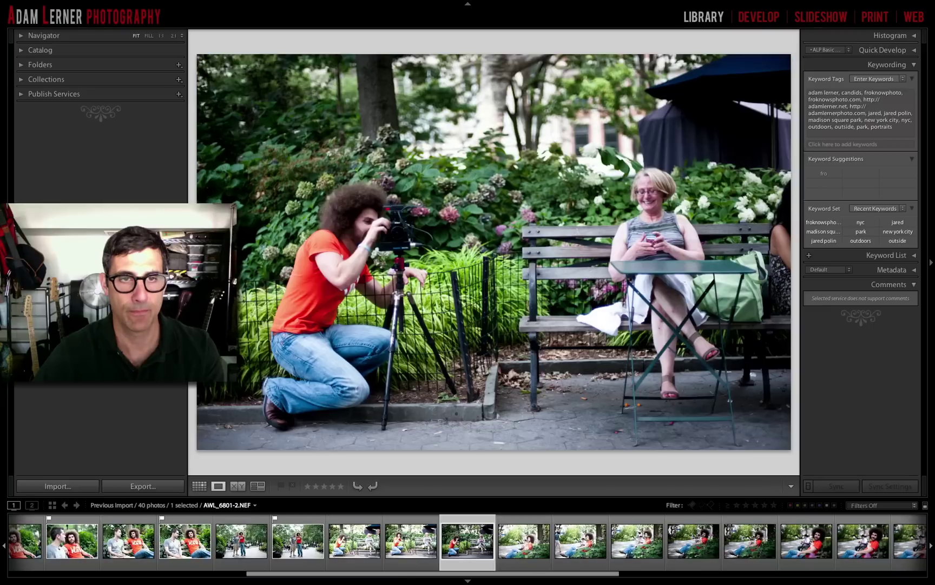
key("Right")
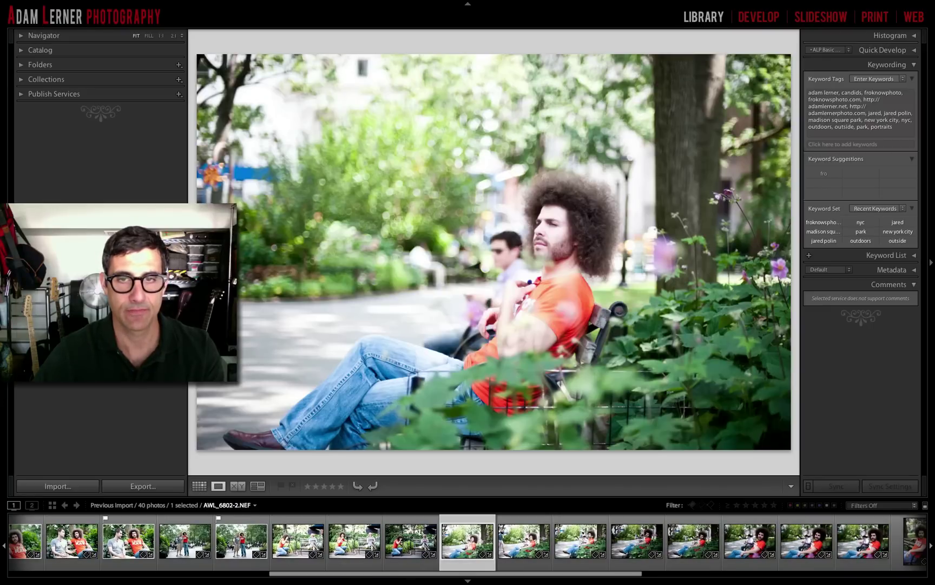
key("Right")
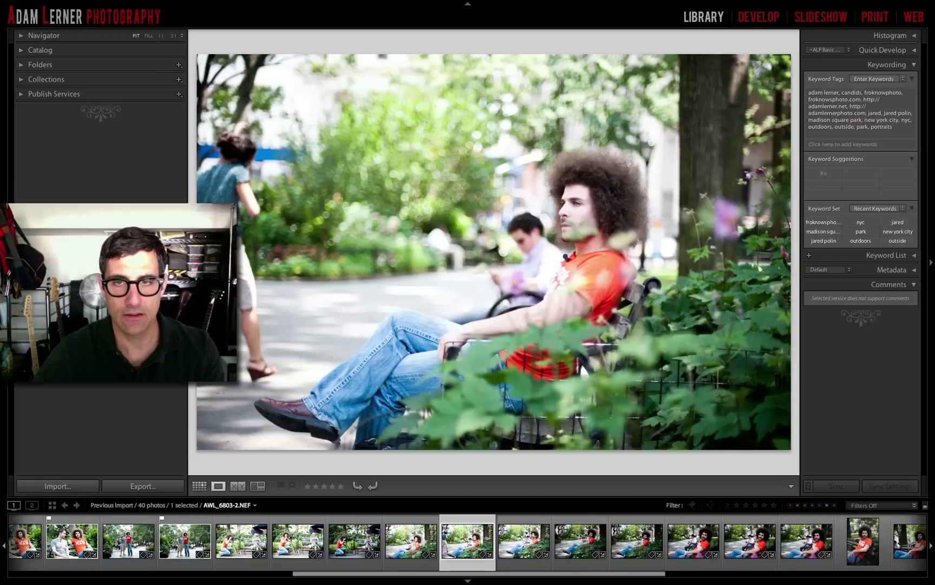
key("Right")
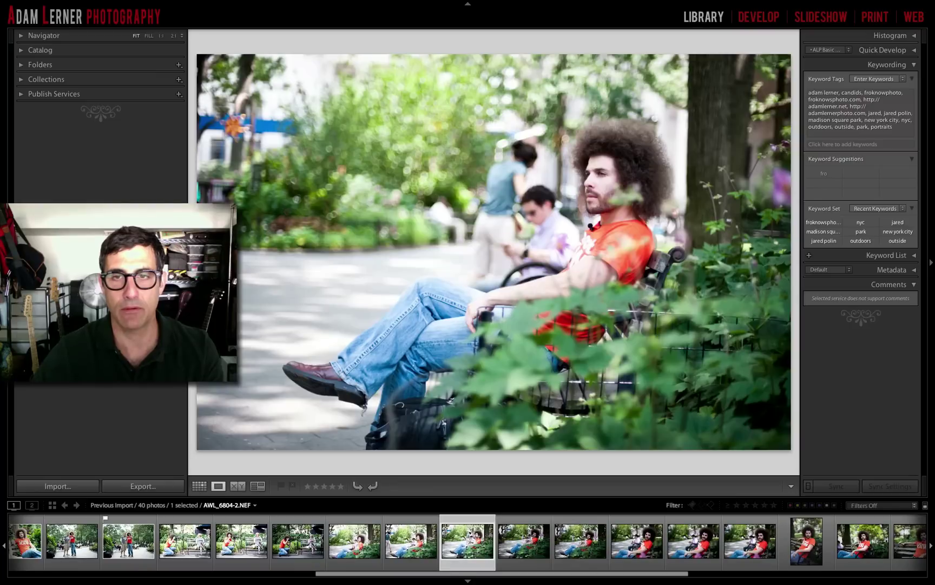
key("Right")
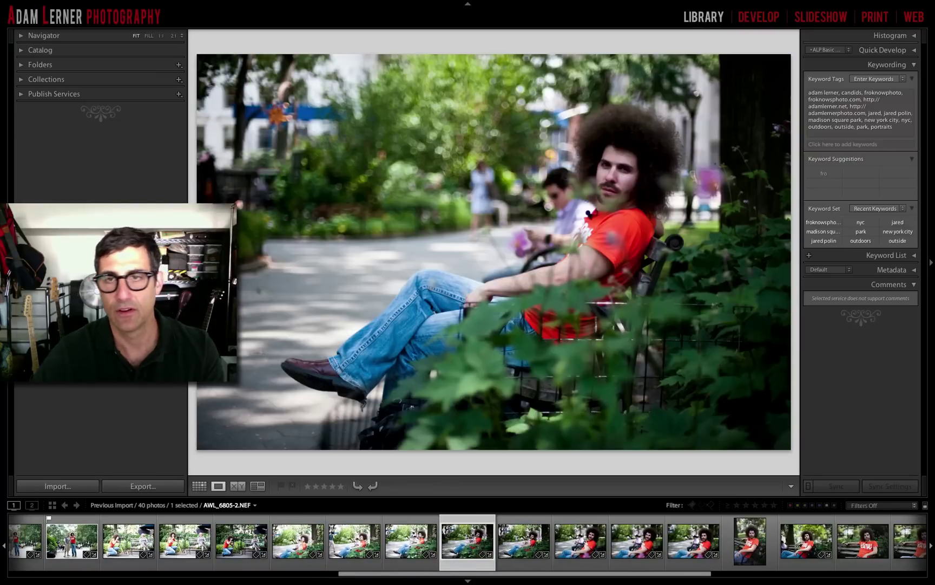
key("Right")
Flag AWL_6806-2 and AWL_6808-2 as picks, then flag portrait AWL_6810-2 and rate it 3 stars
key("p")
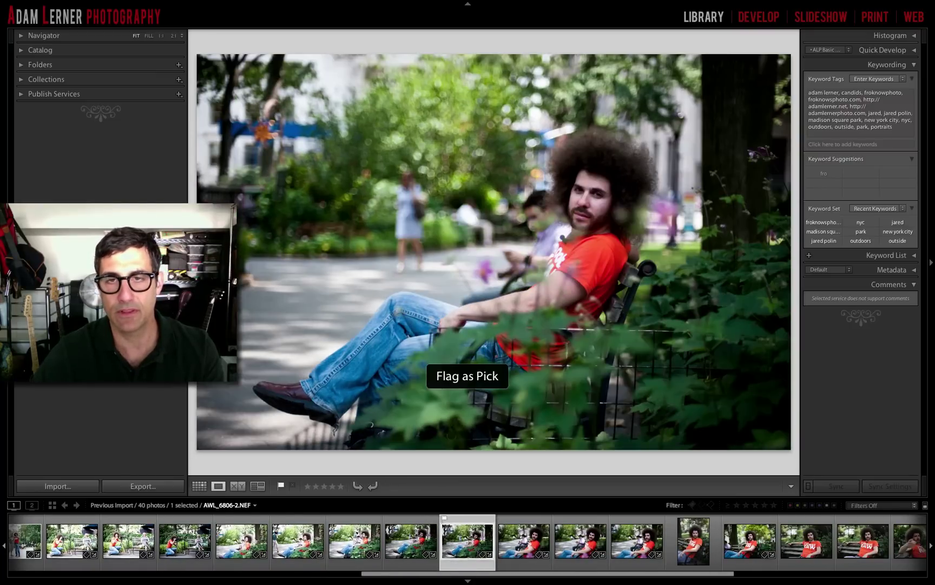
key("Right")
key("Right")
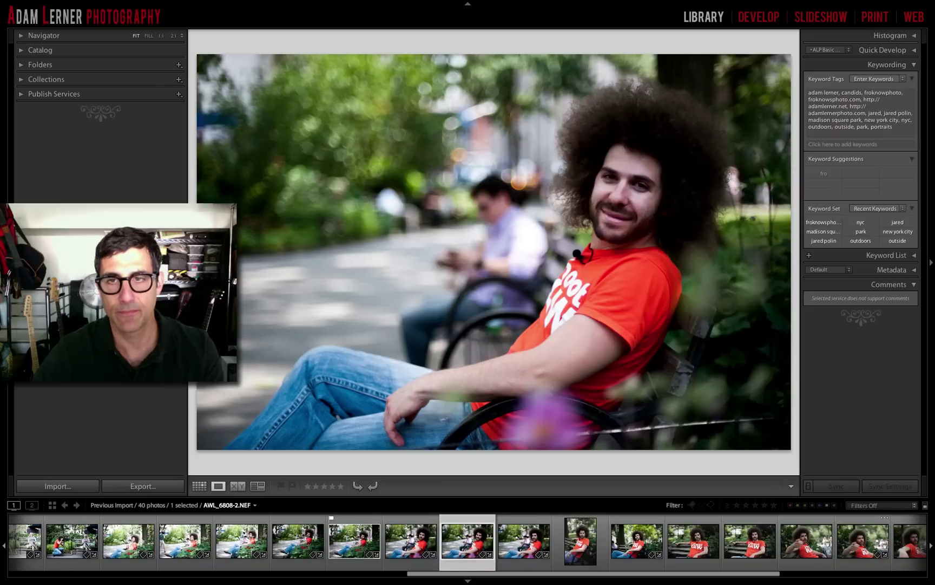
key("p")
key("Right")
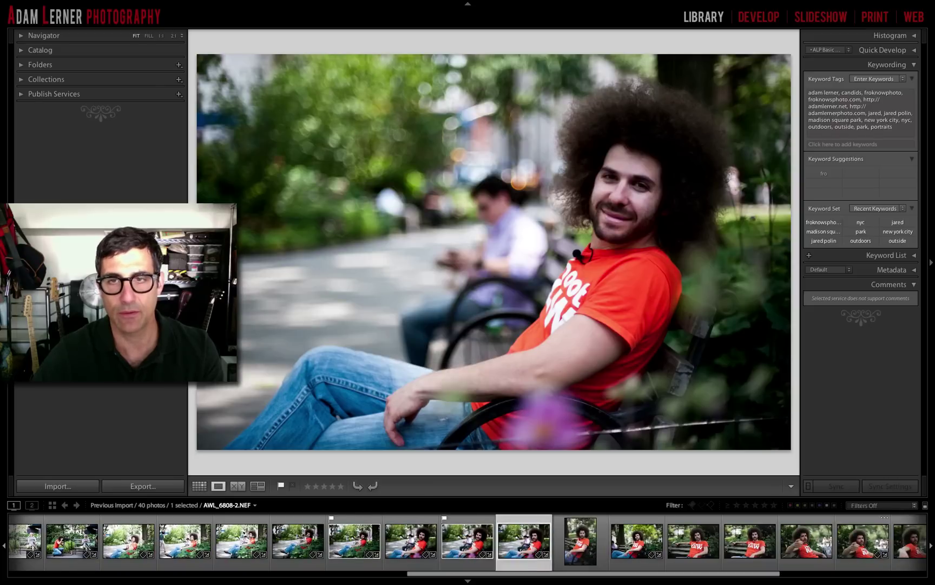
key("Right")
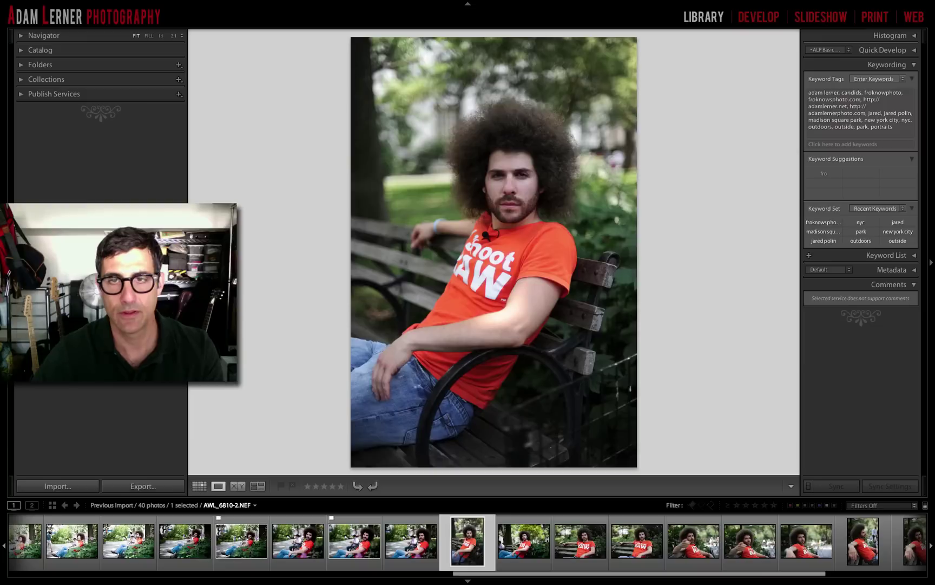
key("p")
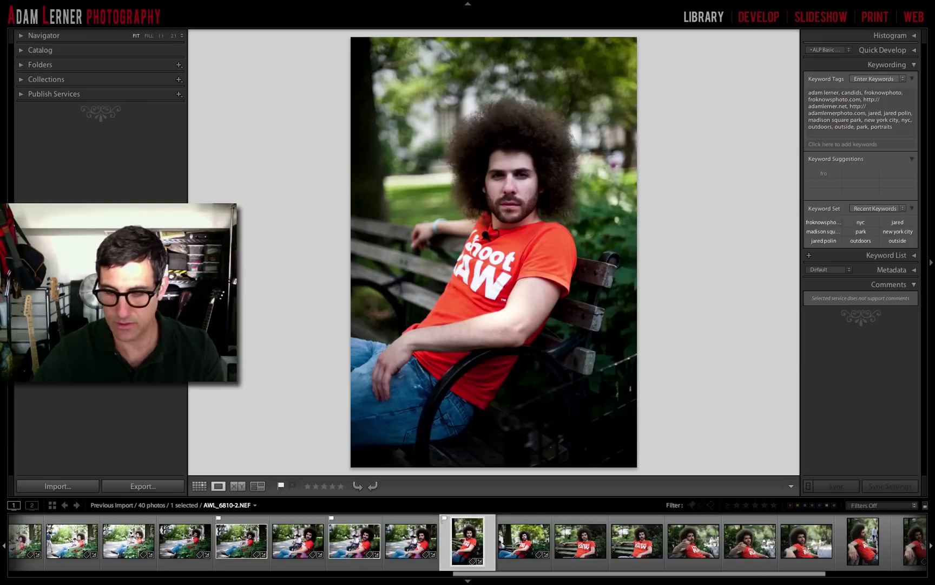
key("3")
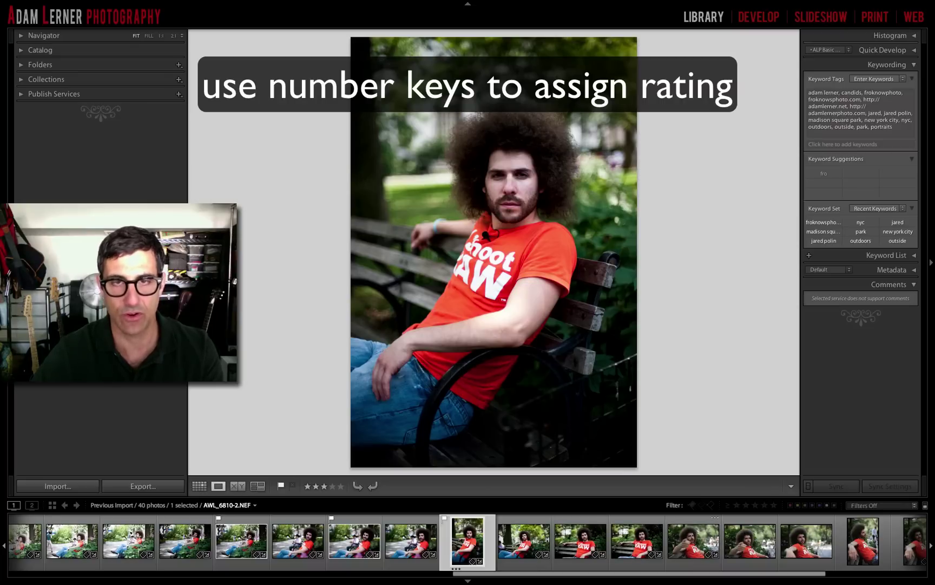
Flag AWL_6811-2 and AWL_6814-2 as picks
key("Right")
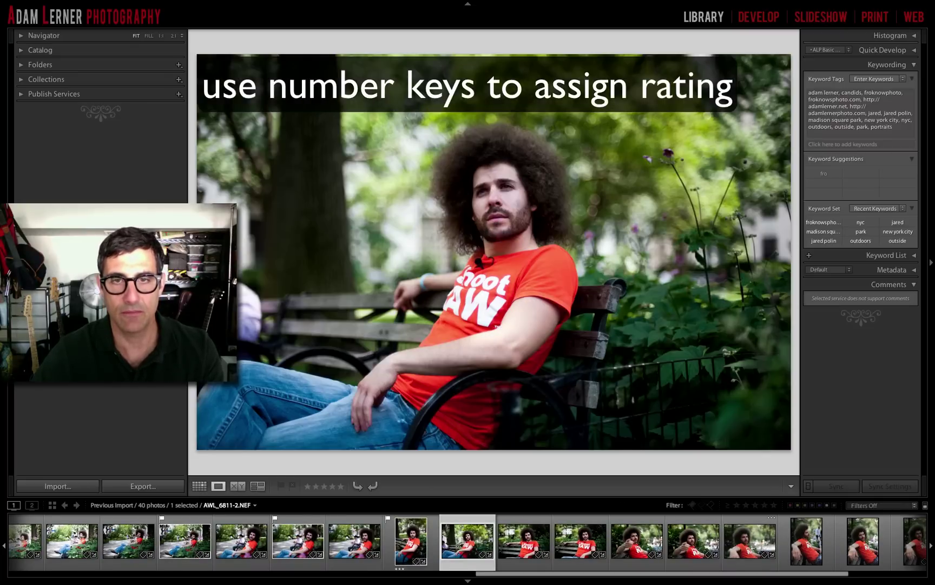
key("p")
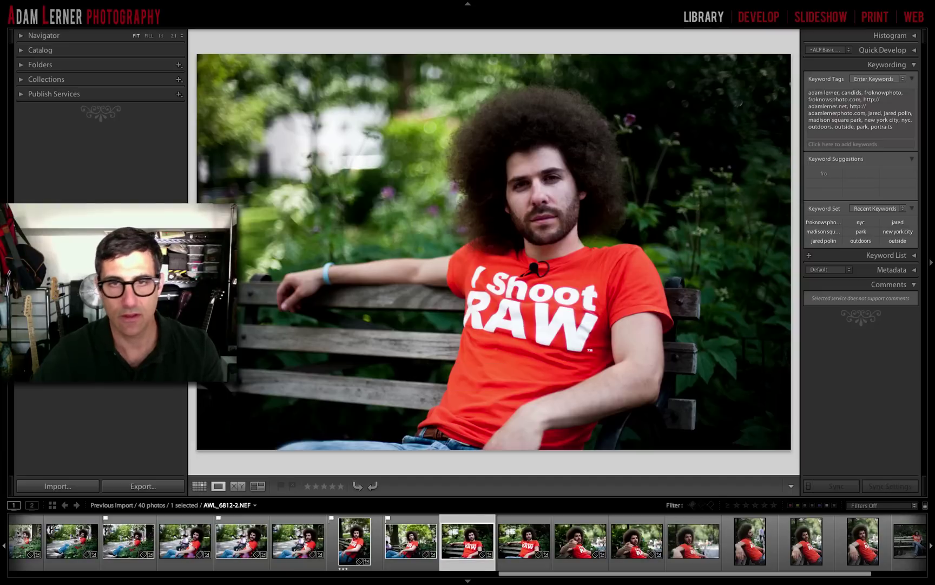
key("Right")
key("Right")
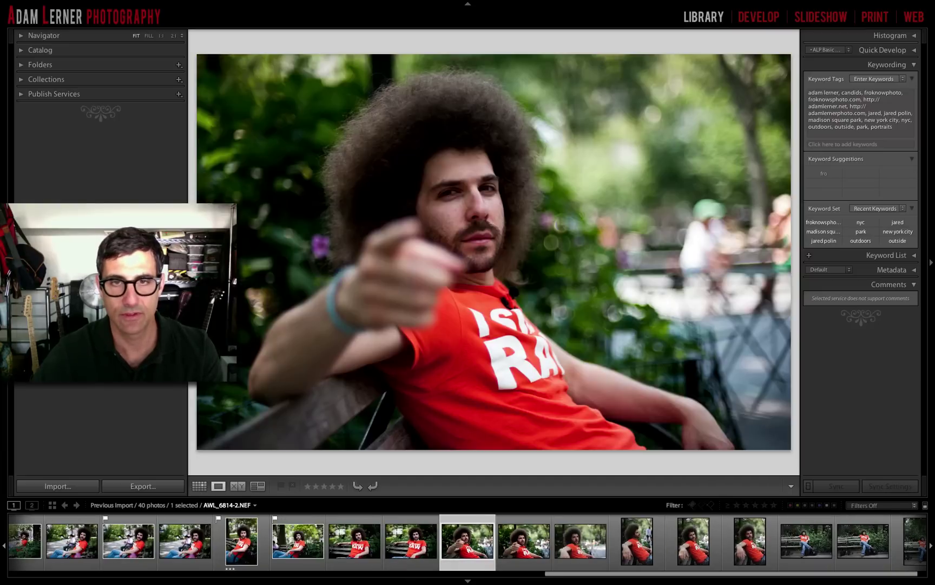
key("p")
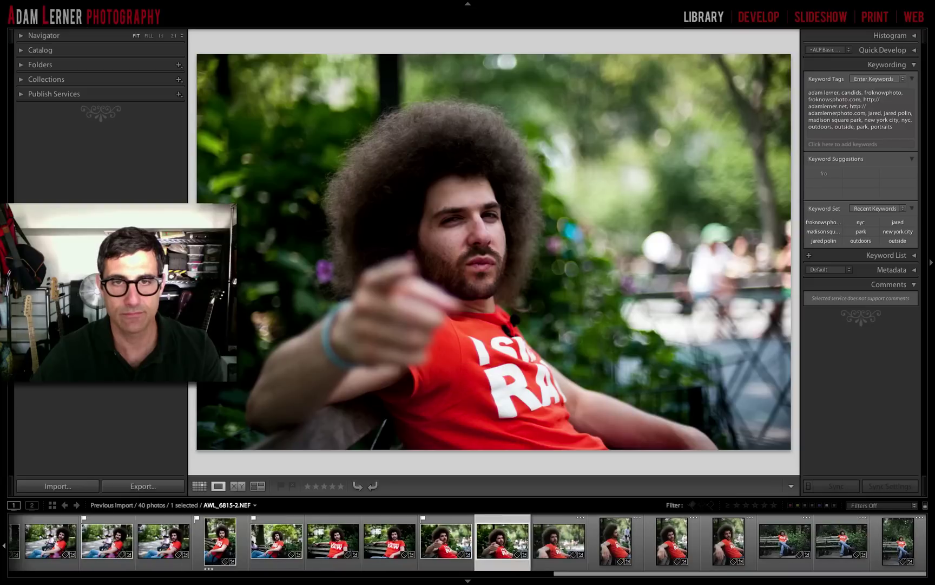
key("Right")
key("Right")
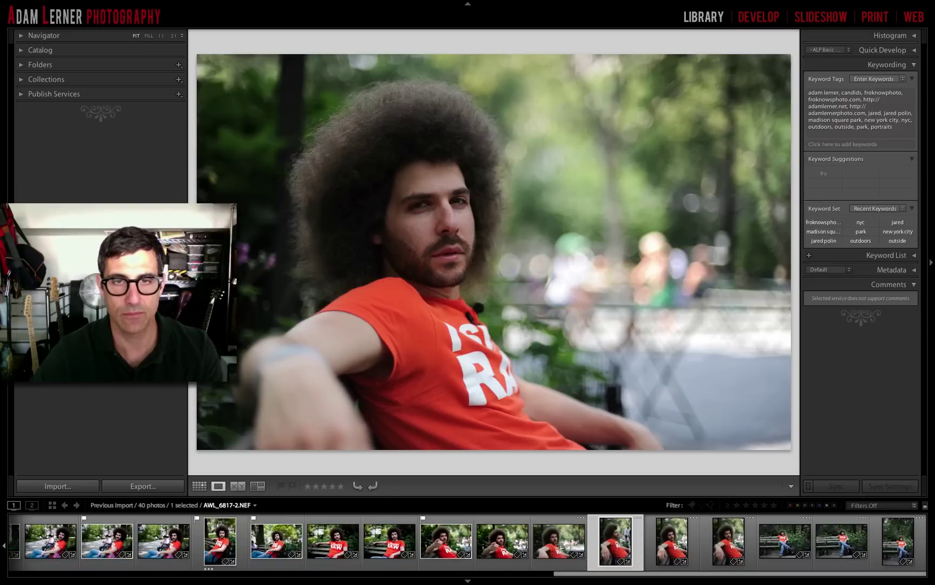
Flag AWL_6818-2 and the wide bench shot AWL_6823-2 as picks
key("Right")
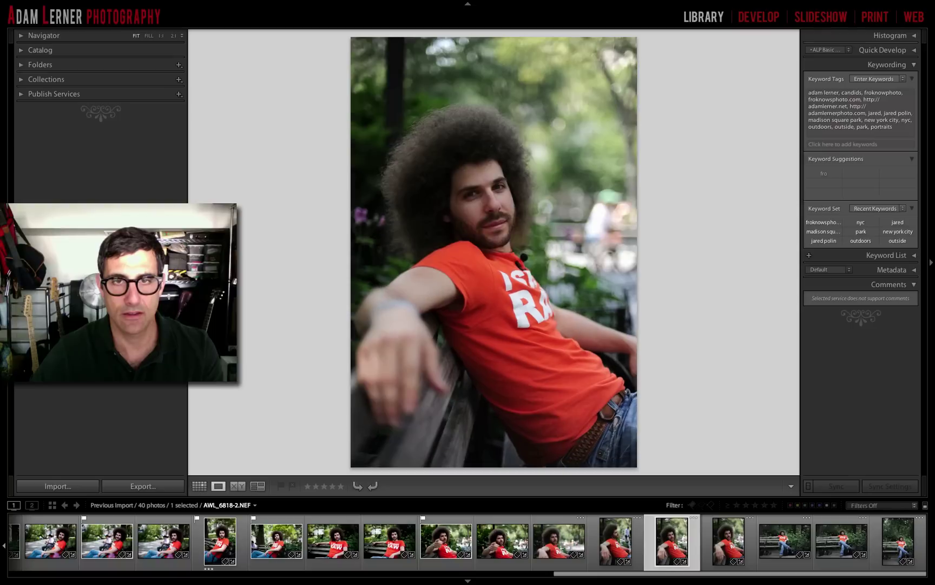
key("p")
key("Right")
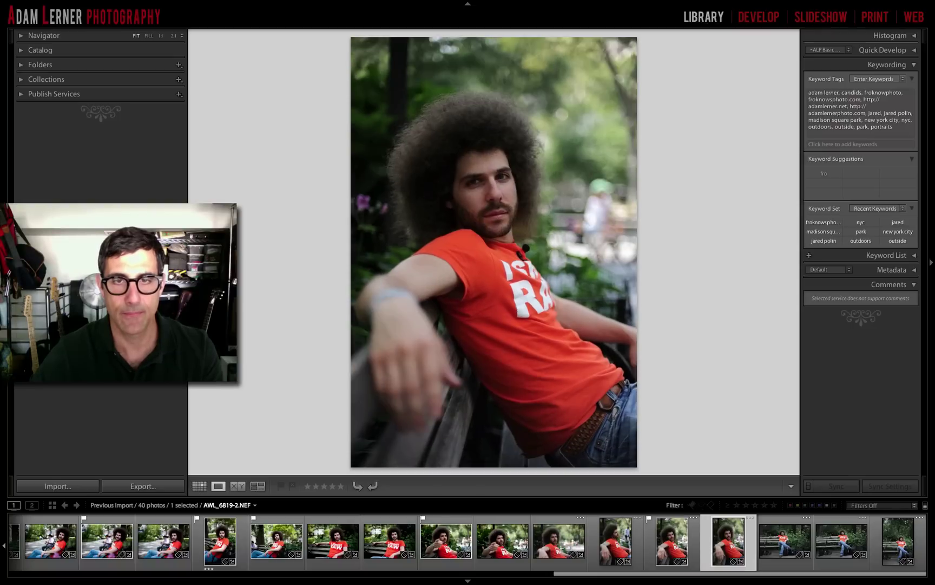
key("Right")
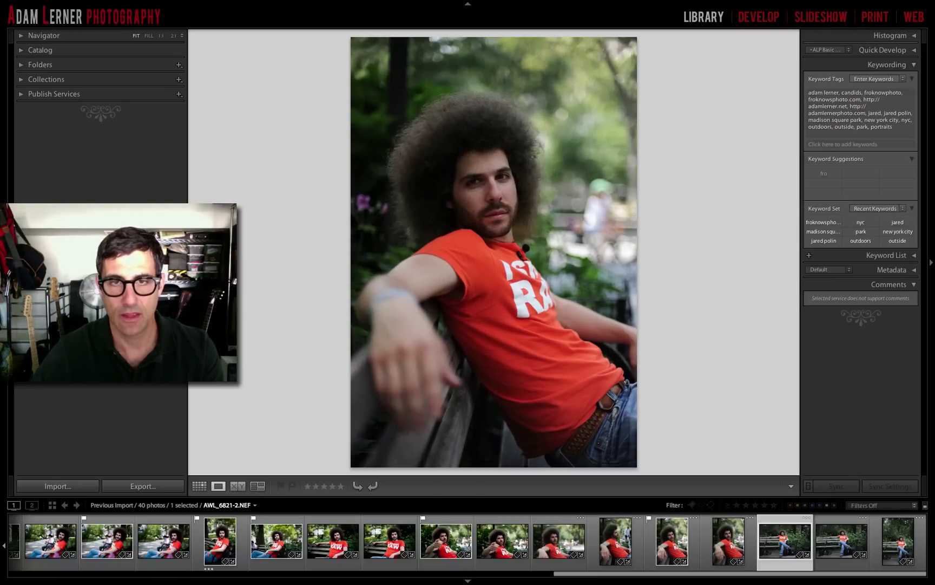
key("Right")
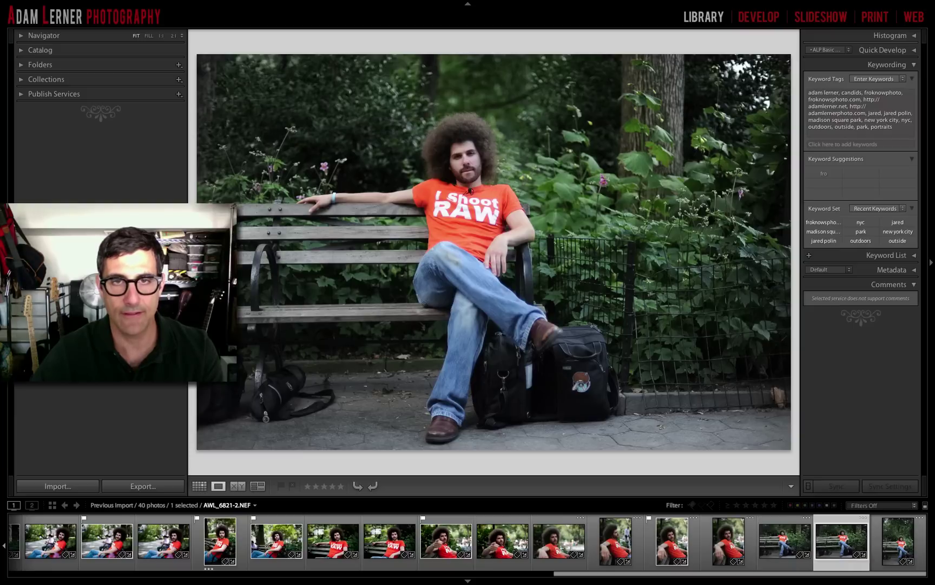
key("Right")
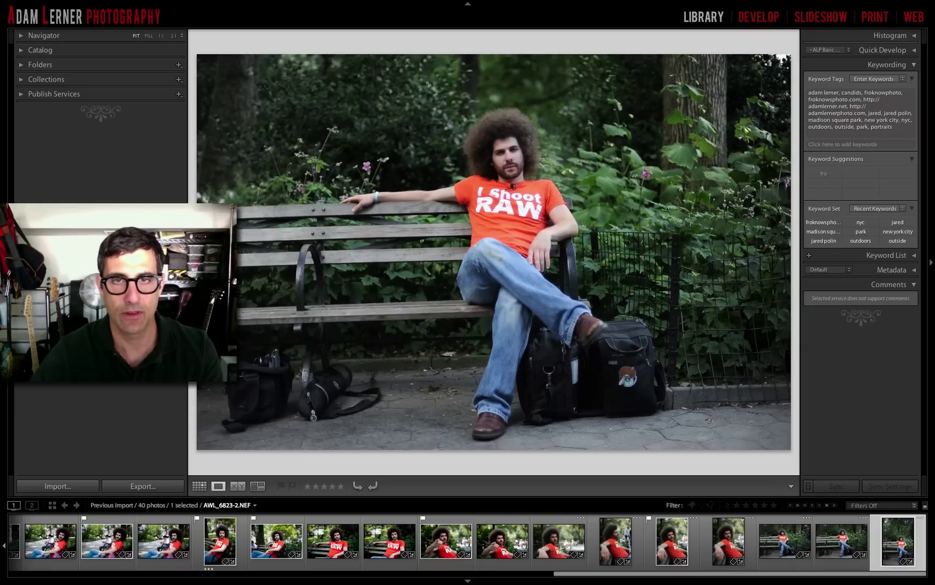
key("p")
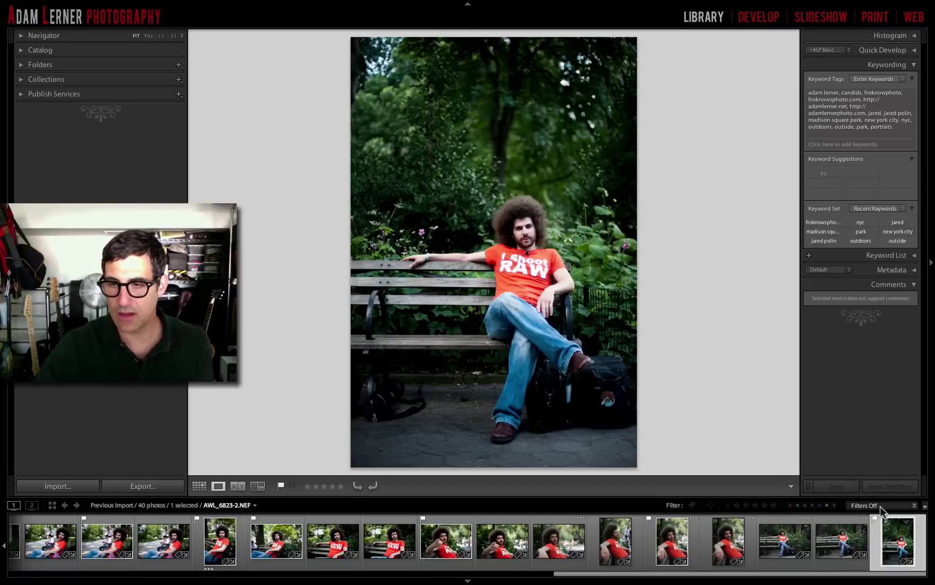
Apply the Flagged filter preset and show the 11 of 40 picks as a thumbnail grid
left_click(901, 507)
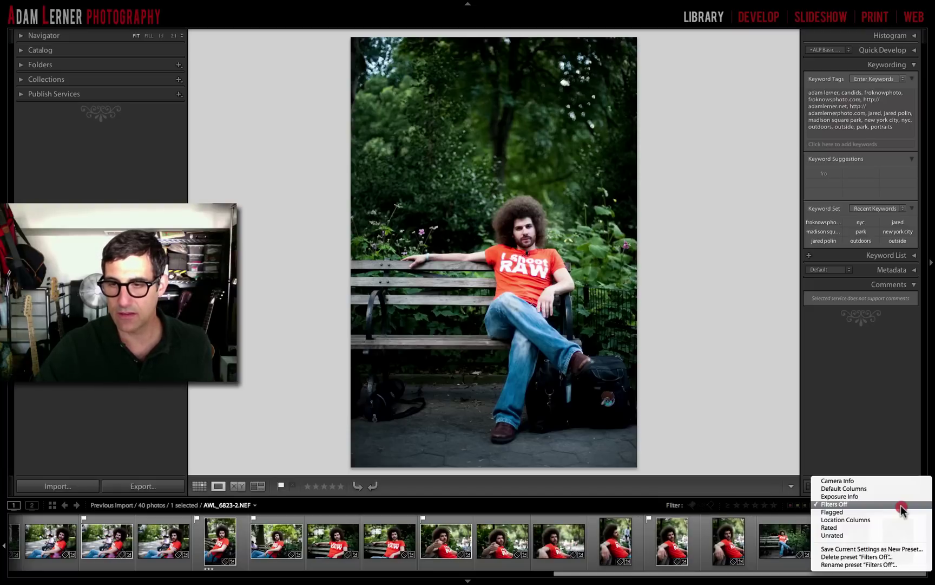
left_click(901, 512)
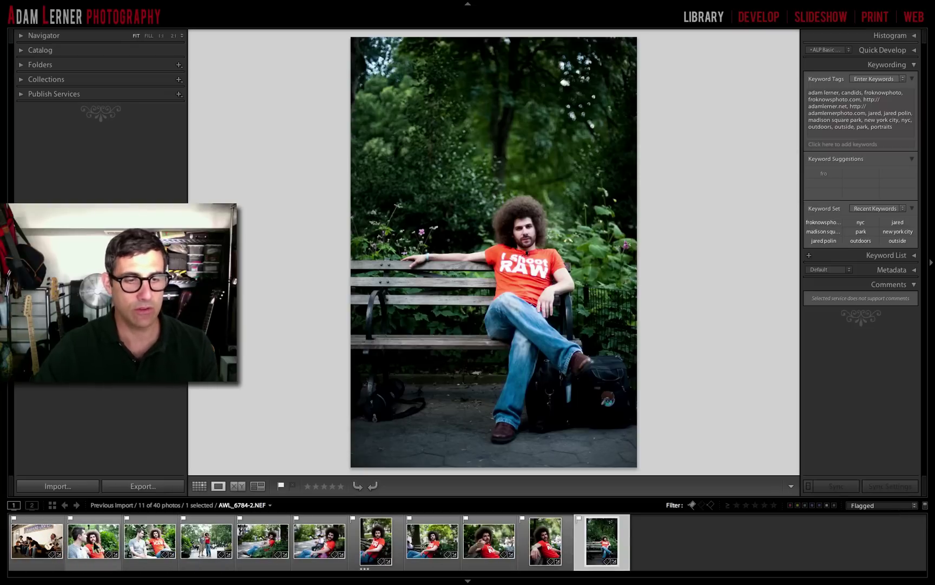
key("g")
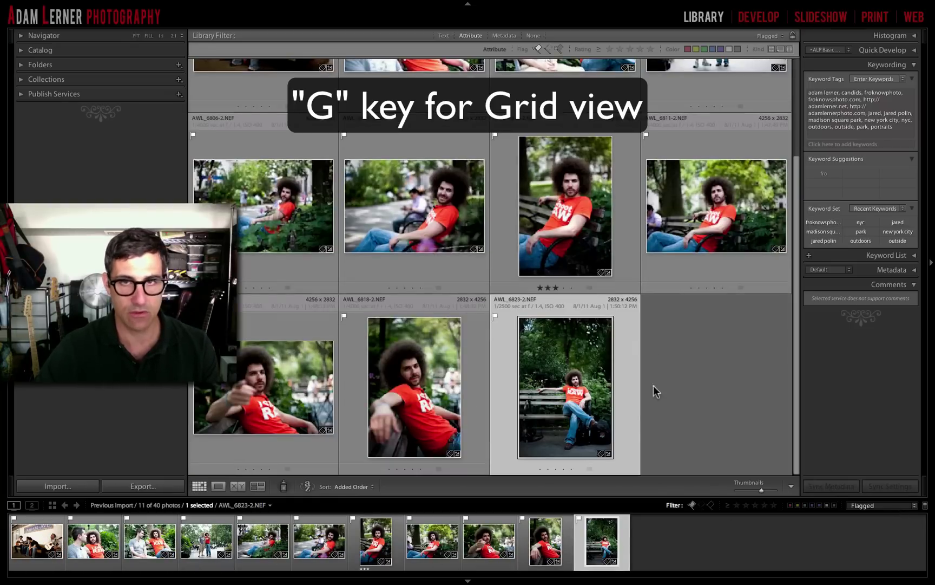
scroll(653, 346, "down", 3)
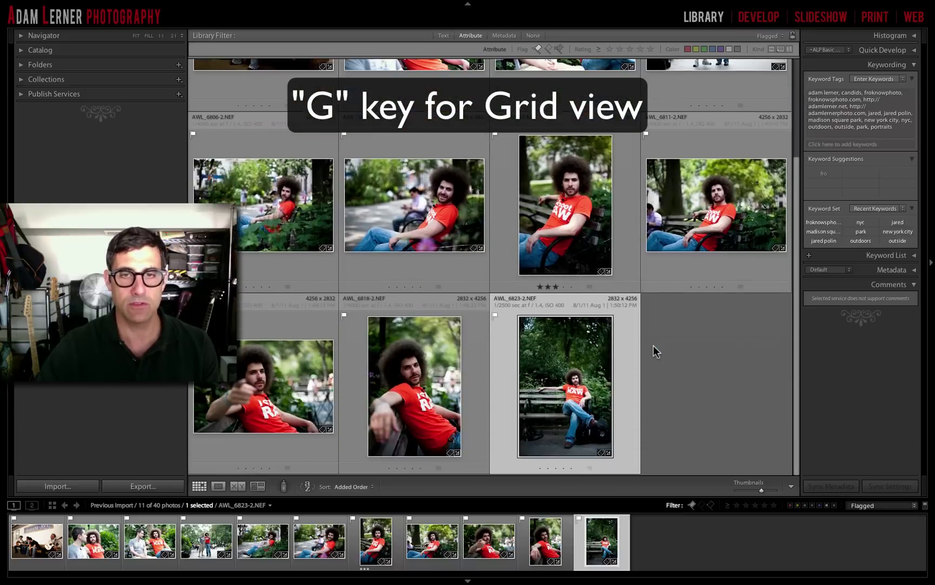
scroll(654, 345, "up", 3)
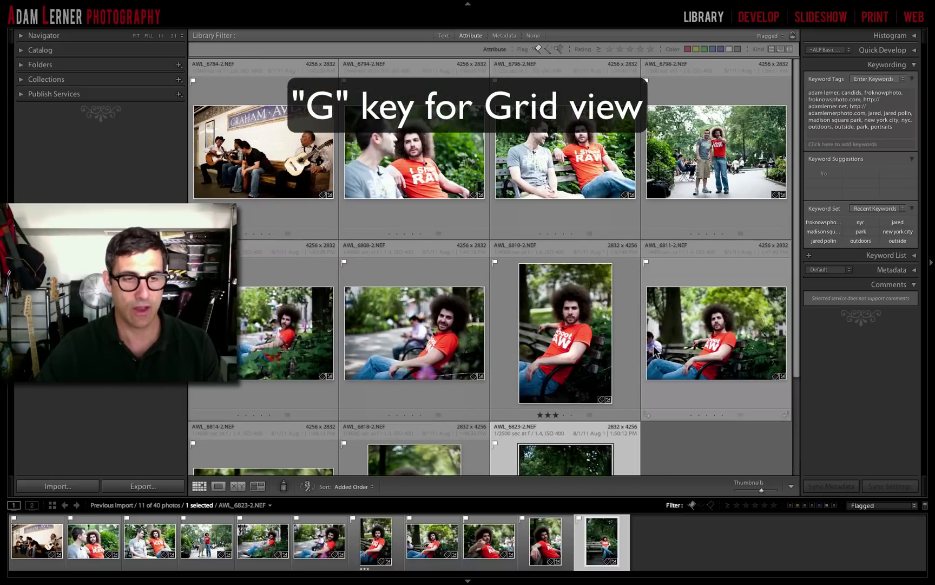
scroll(655, 350, "down", 3)
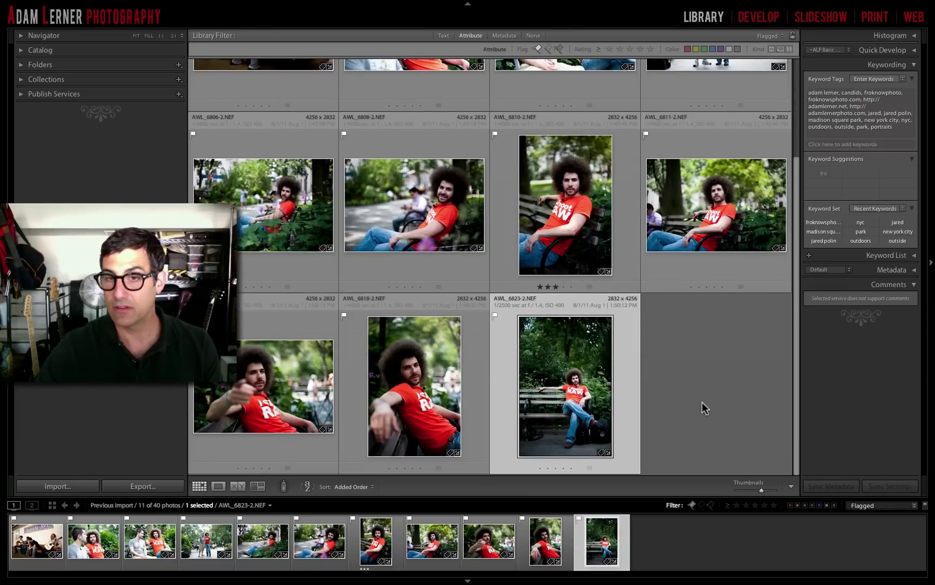
Apply the Rated filter preset, then switch to Filters Off to show all 40 photos
left_click(857, 505)
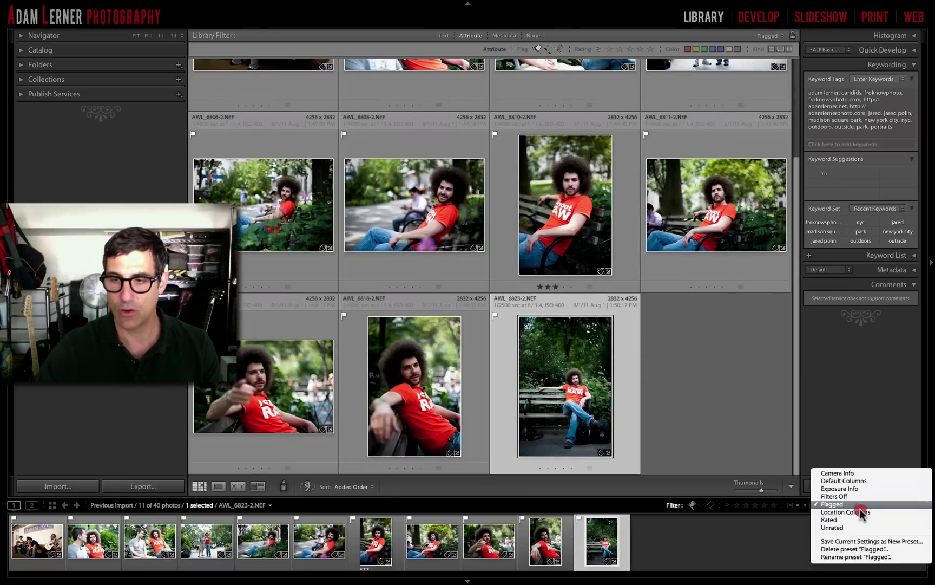
left_click(857, 520)
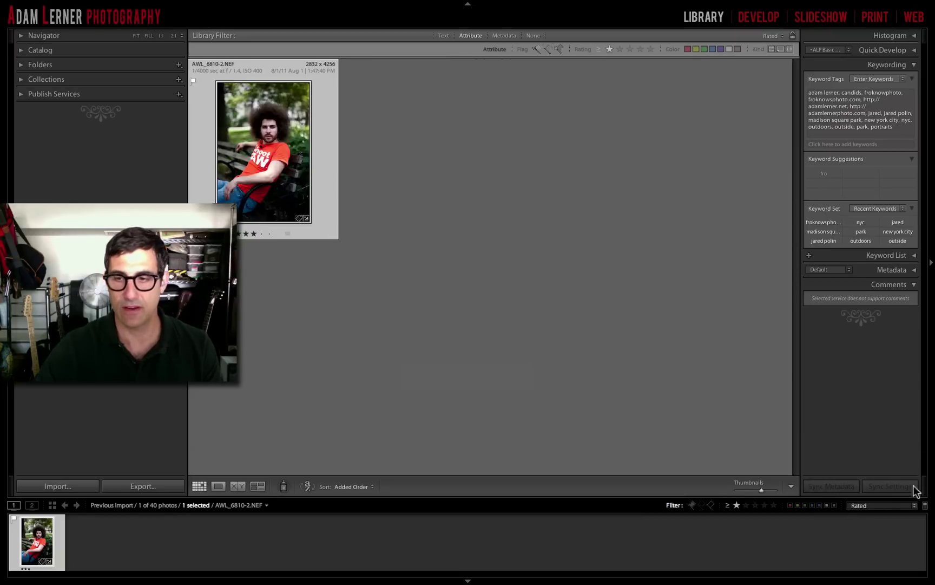
left_click(889, 506)
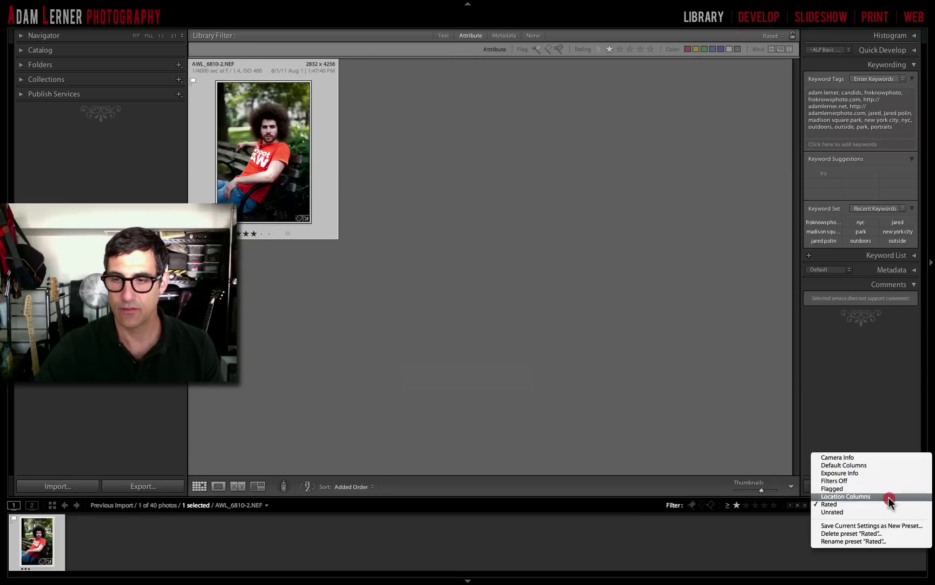
left_click(885, 480)
scroll(663, 222, "up", 10)
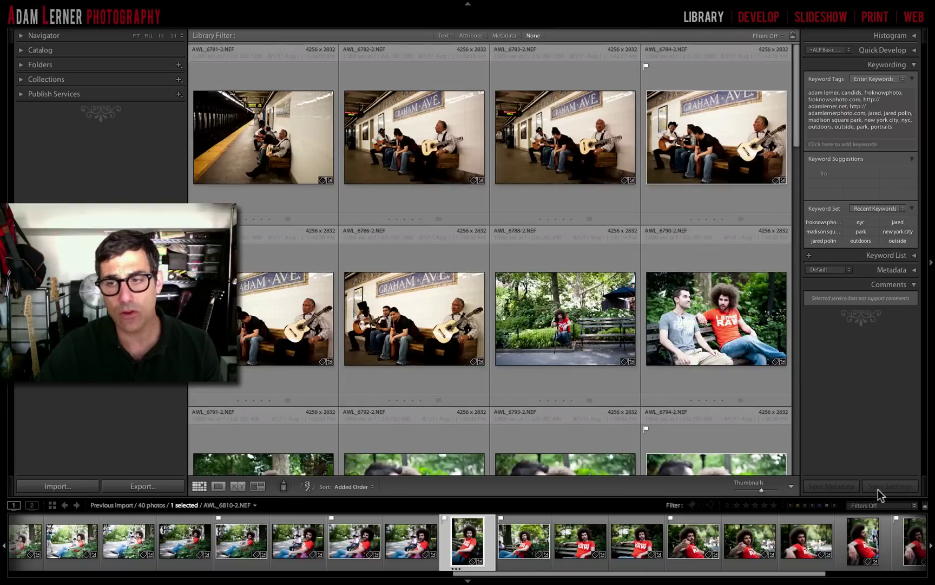
Filter to Flagged, then Rated, and open the 3-star portrait AWL_6810-2.NEF enlarged
left_click(882, 505)
left_click(886, 506)
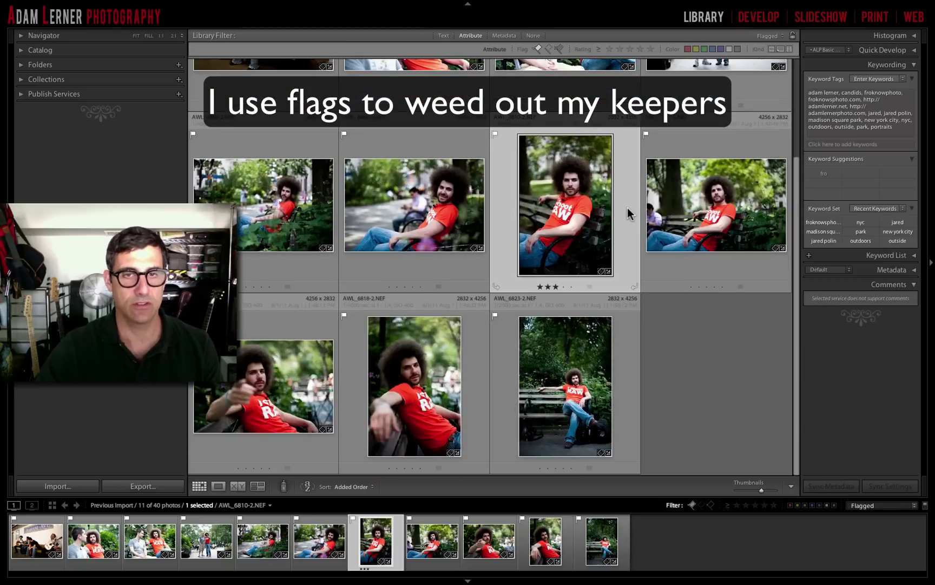
left_click(880, 505)
left_click(876, 519)
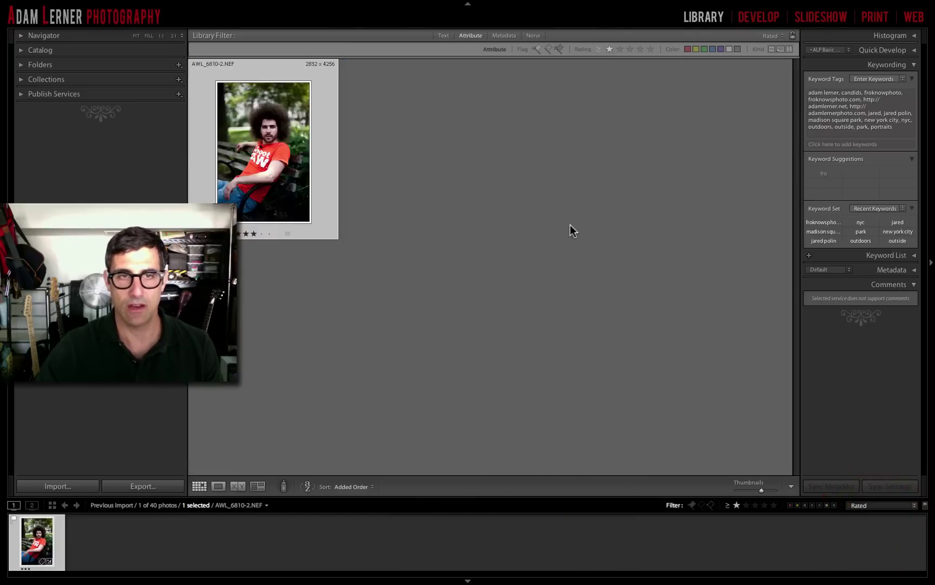
double_click(266, 131)
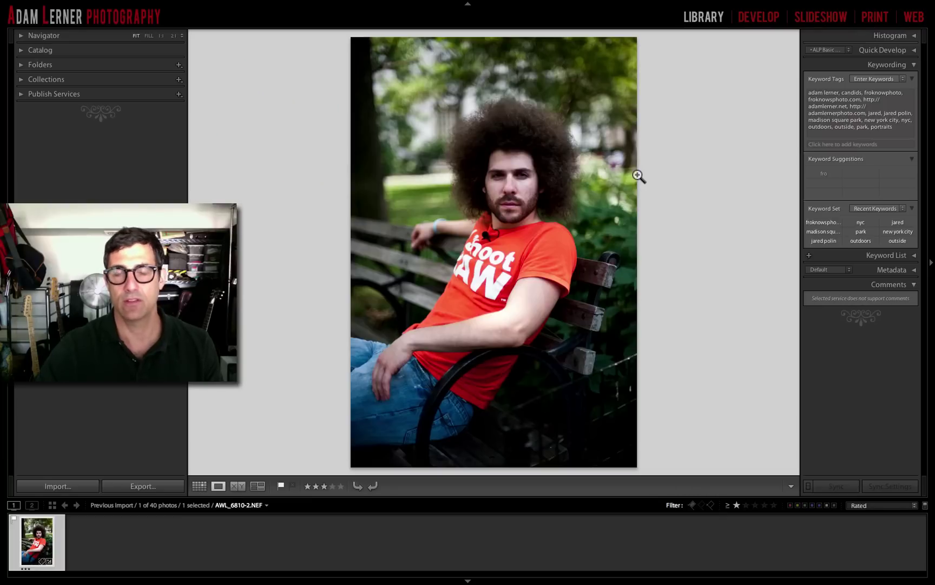